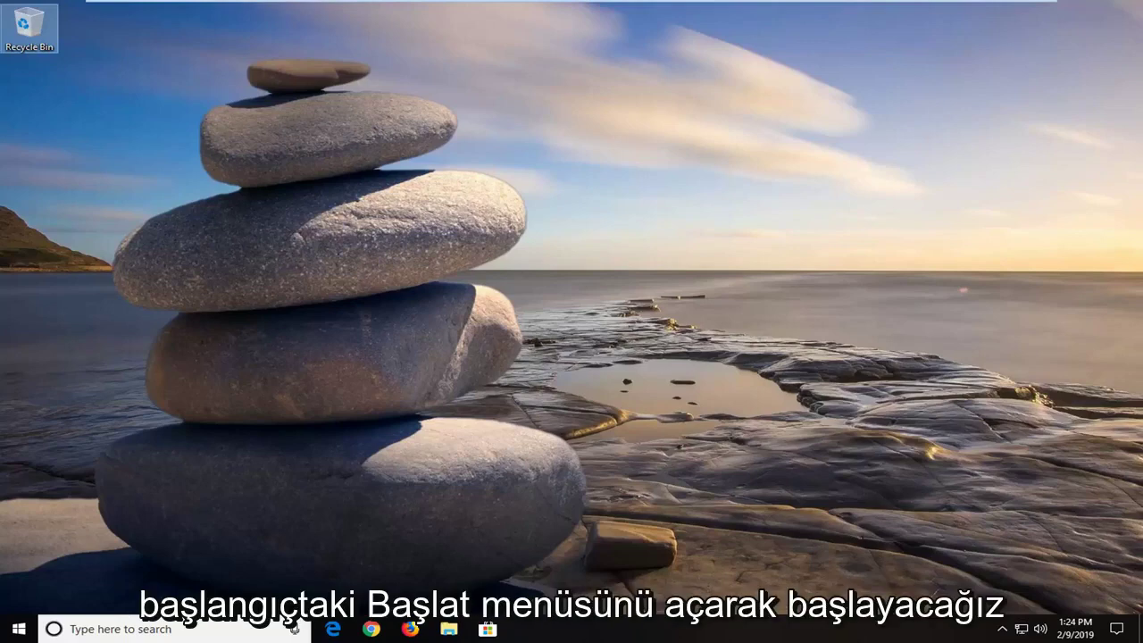
# Search the Start menu for 'services'
pyautogui.click(13, 624)
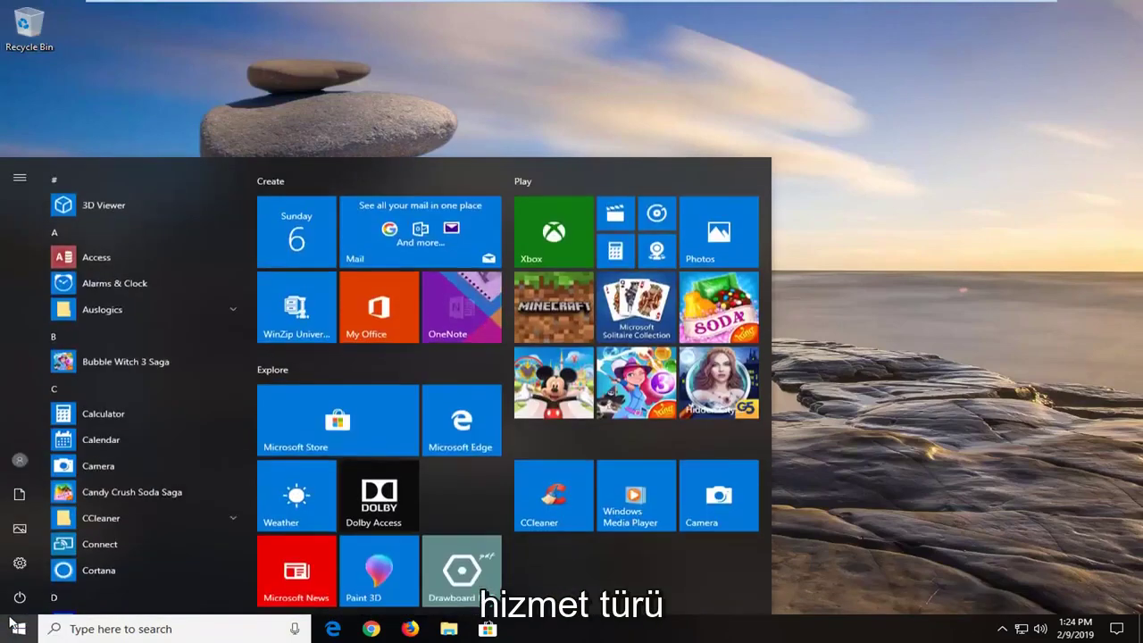
pyautogui.write('services')
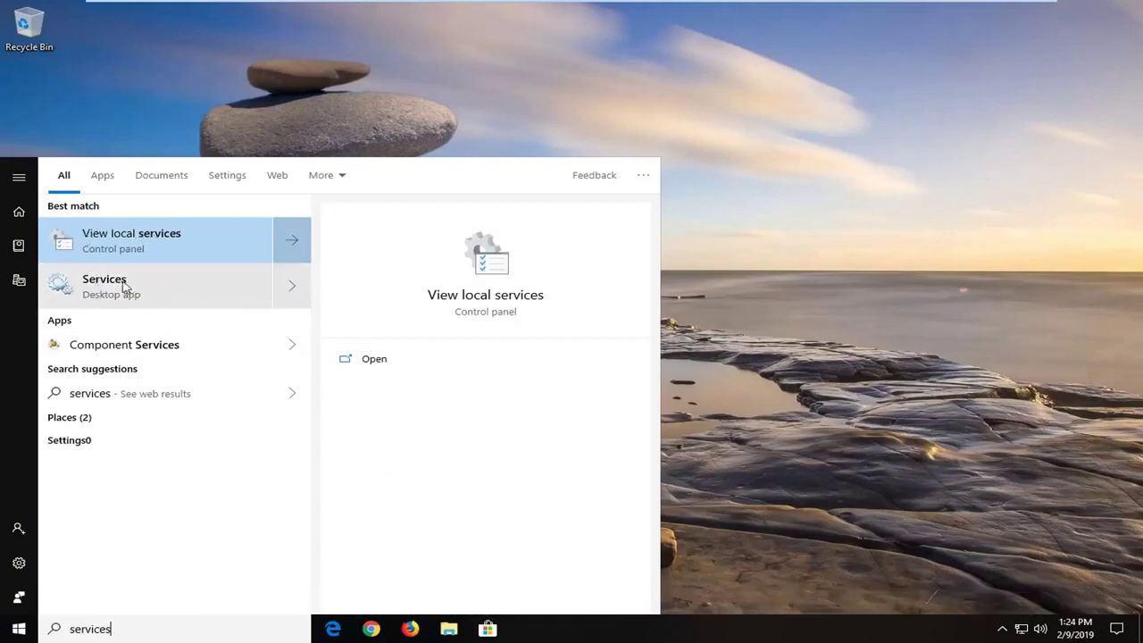
# Launch the Services app and select the stopped Windows Installer service
pyautogui.click(110, 287)
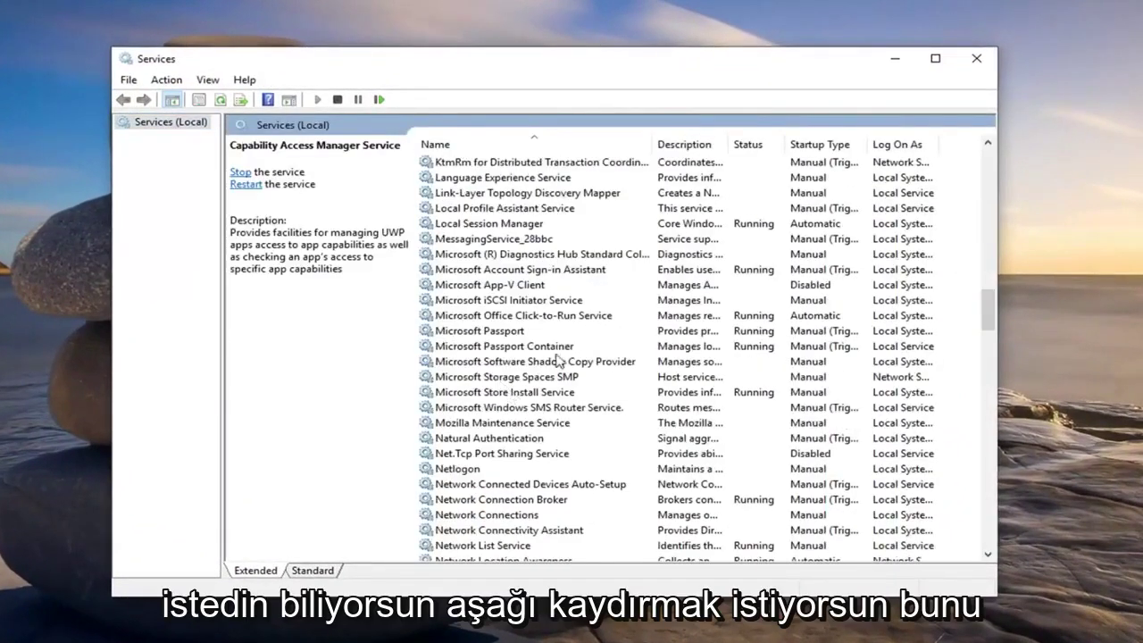
pyautogui.scroll(-5, 535, 393)
pyautogui.scroll(-8, 543, 407)
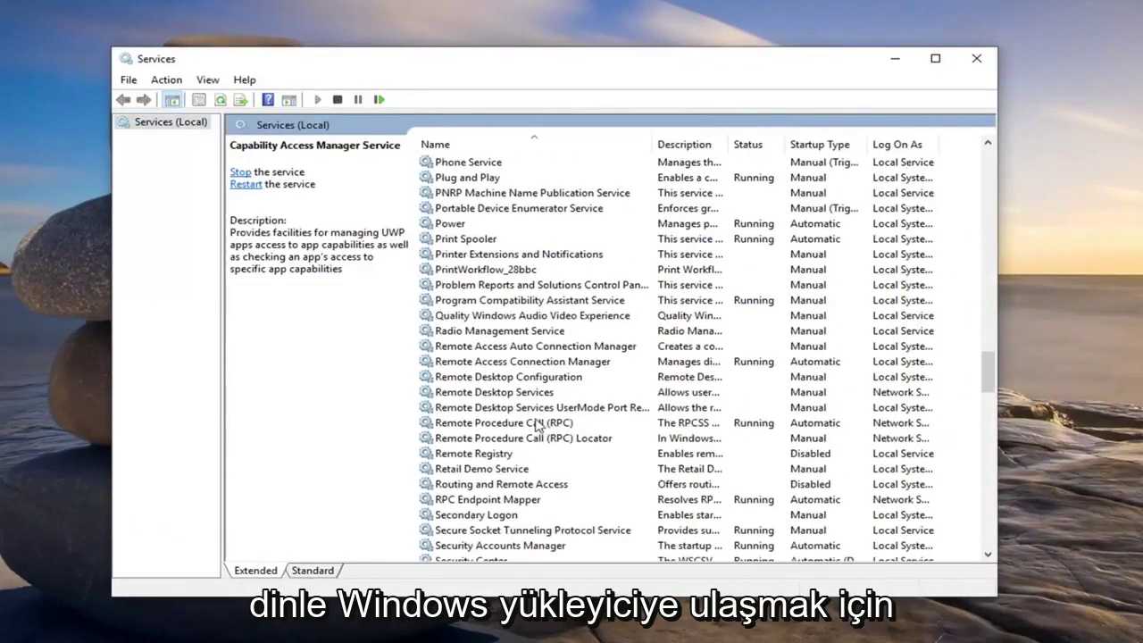
pyautogui.scroll(-20, 545, 416)
pyautogui.scroll(-8, 507, 473)
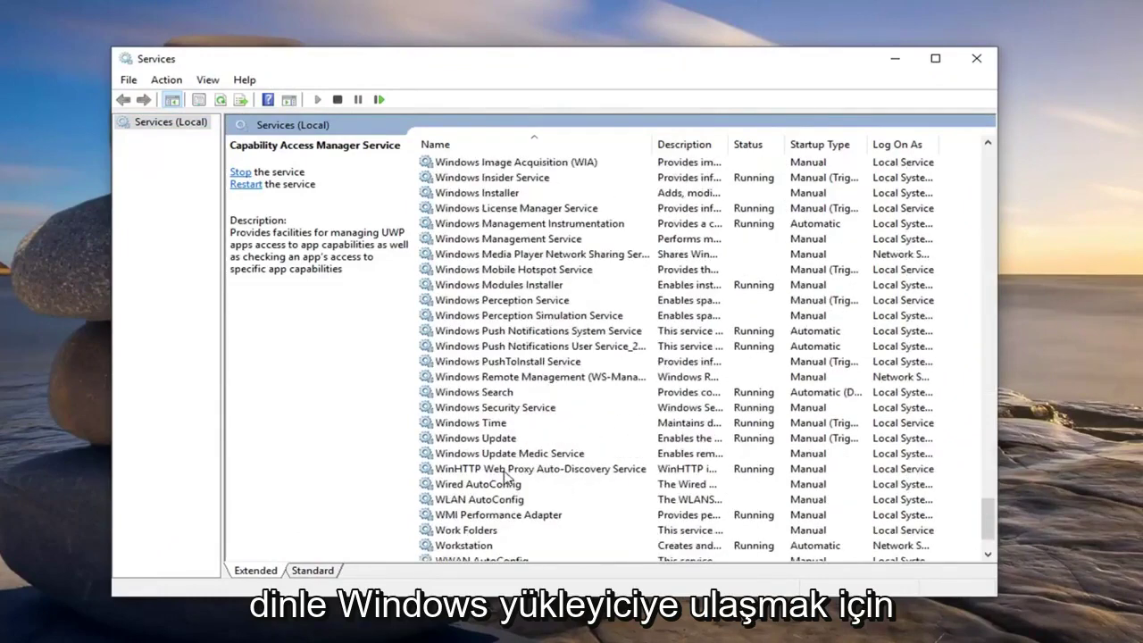
pyautogui.click(482, 193)
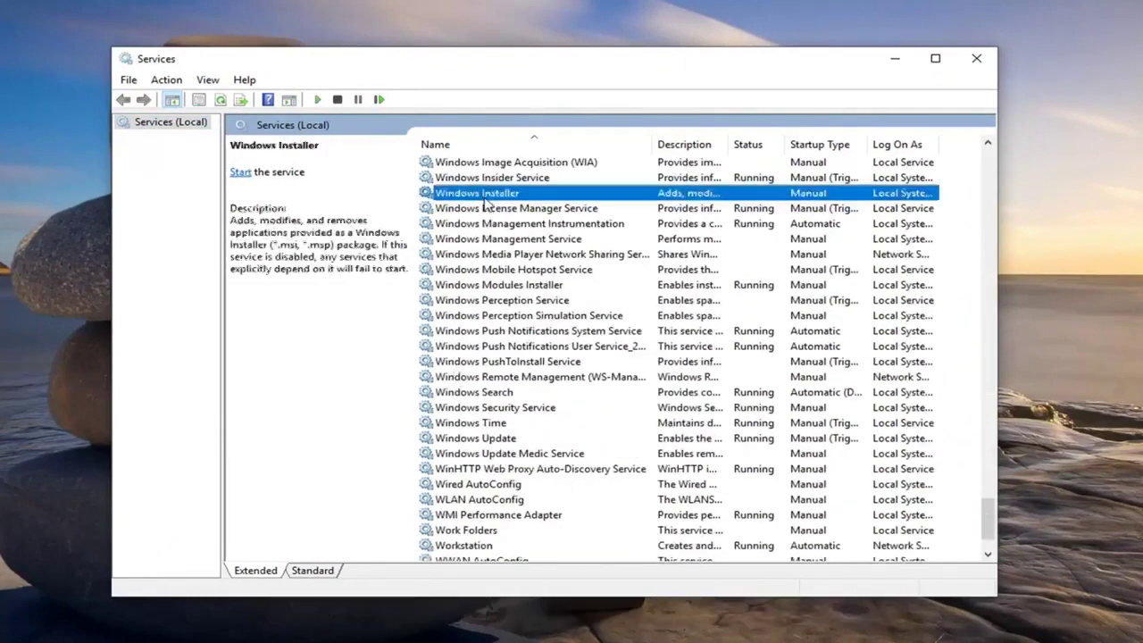
pyautogui.scroll(3, 518, 303)
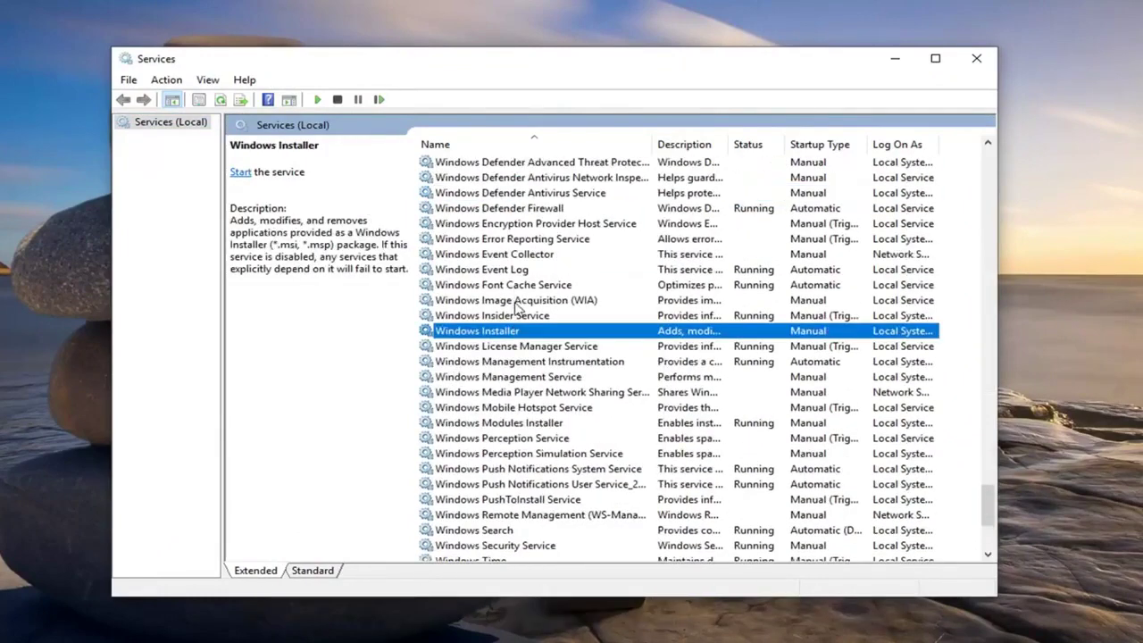
# Start the Windows Installer service from its properties and confirm with OK
pyautogui.doubleClick(487, 332)
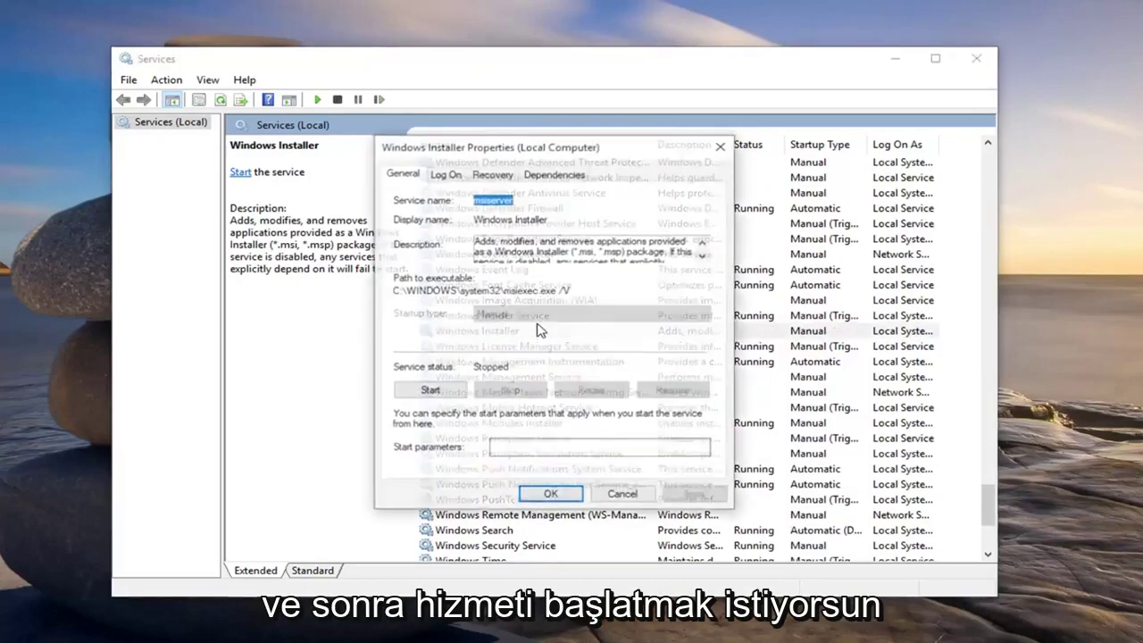
pyautogui.click(429, 393)
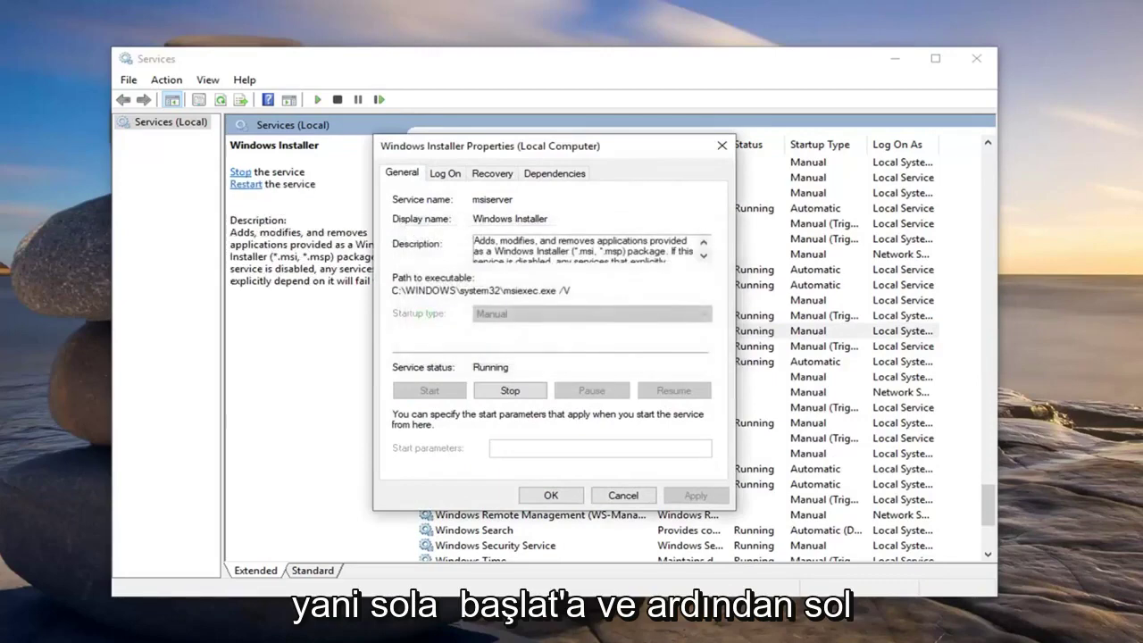
pyautogui.click(548, 497)
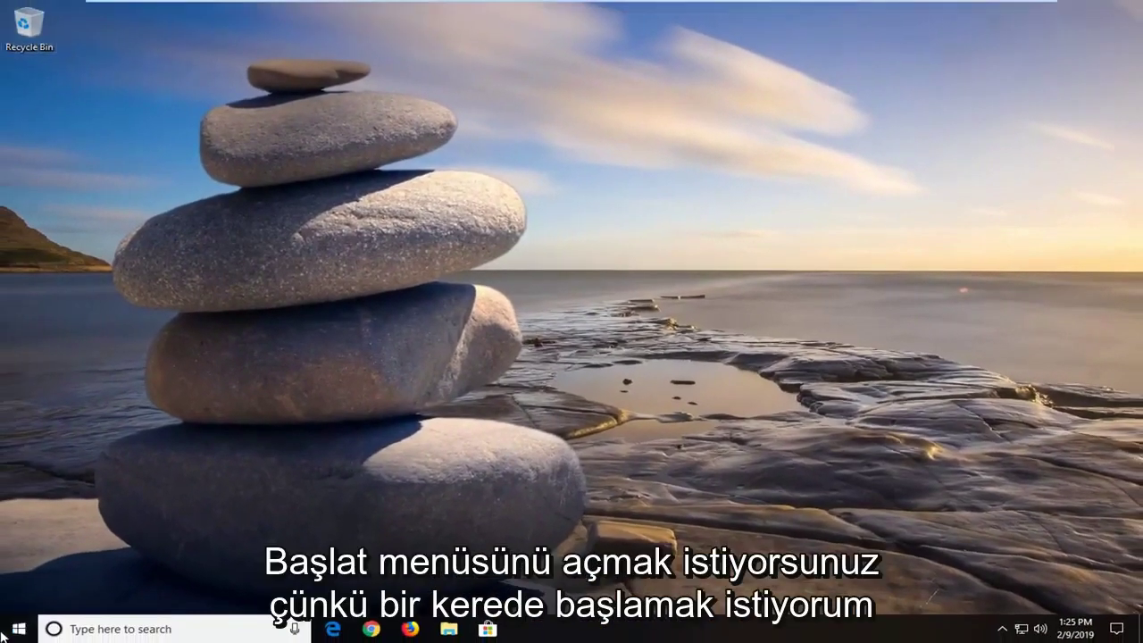
# Run Command Prompt as administrator from a Start menu search for 'command prompt'
pyautogui.click(11, 632)
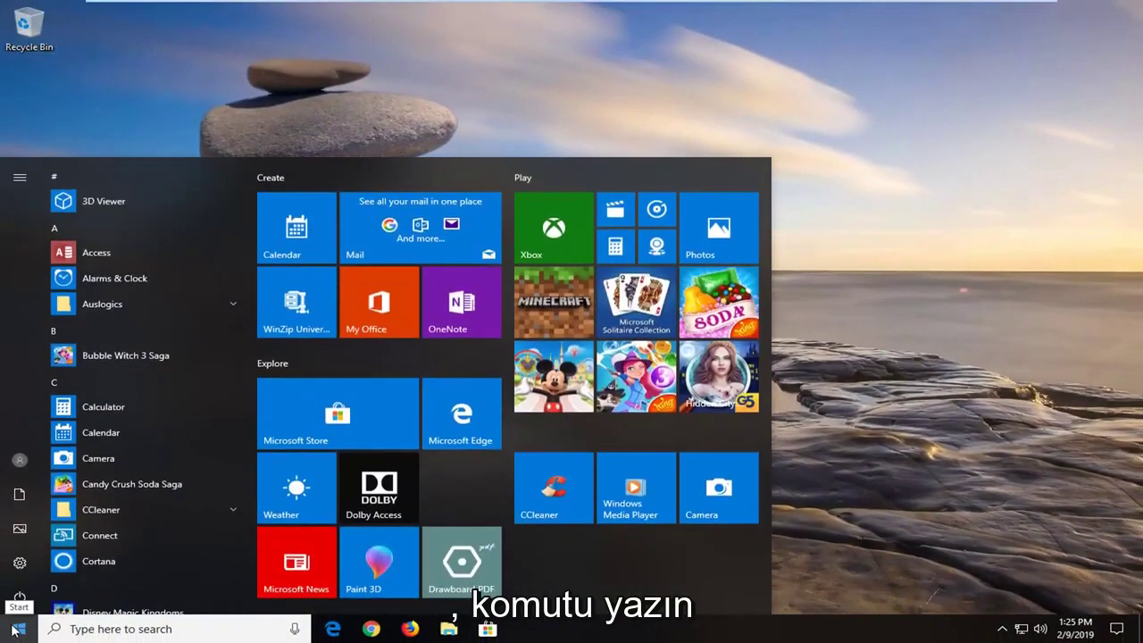
pyautogui.write('c')
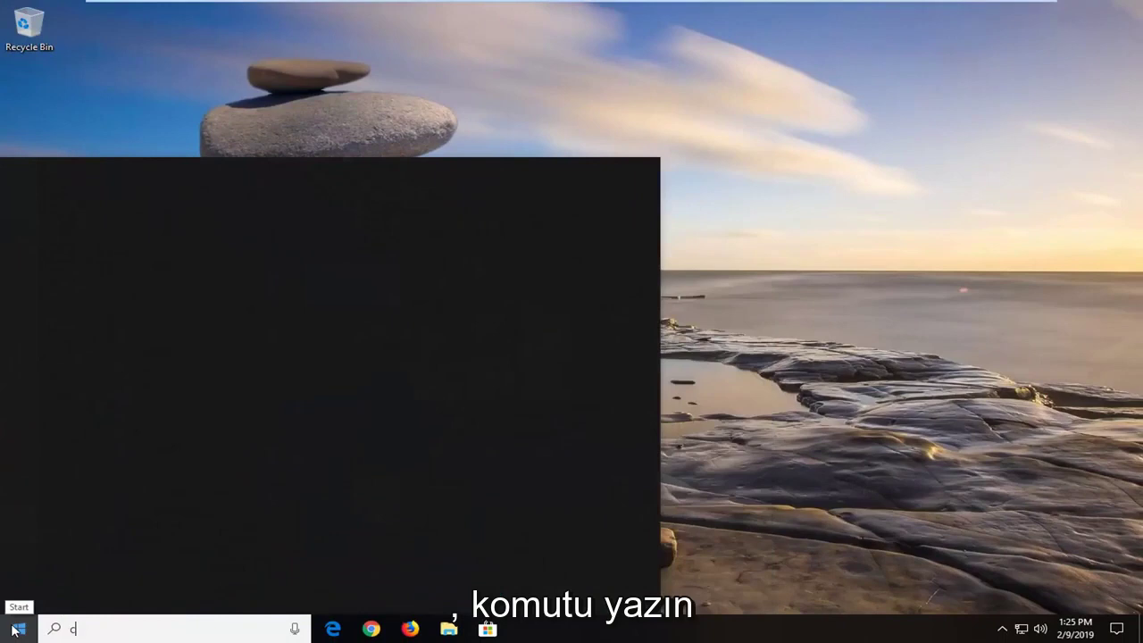
pyautogui.write('ommand prompt')
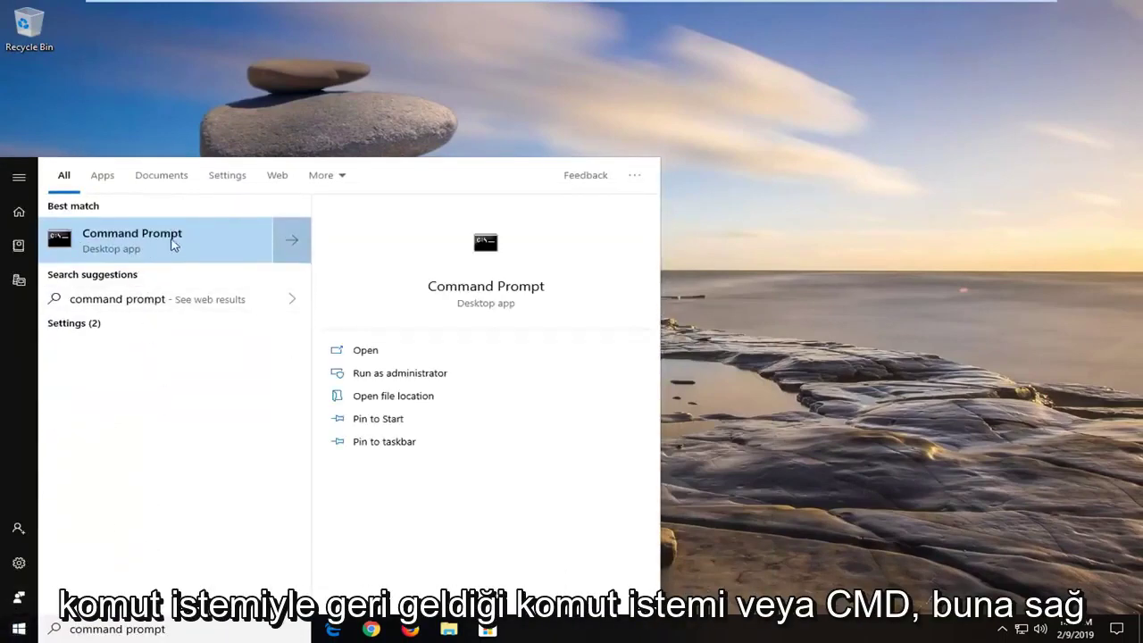
pyautogui.rightClick(183, 240)
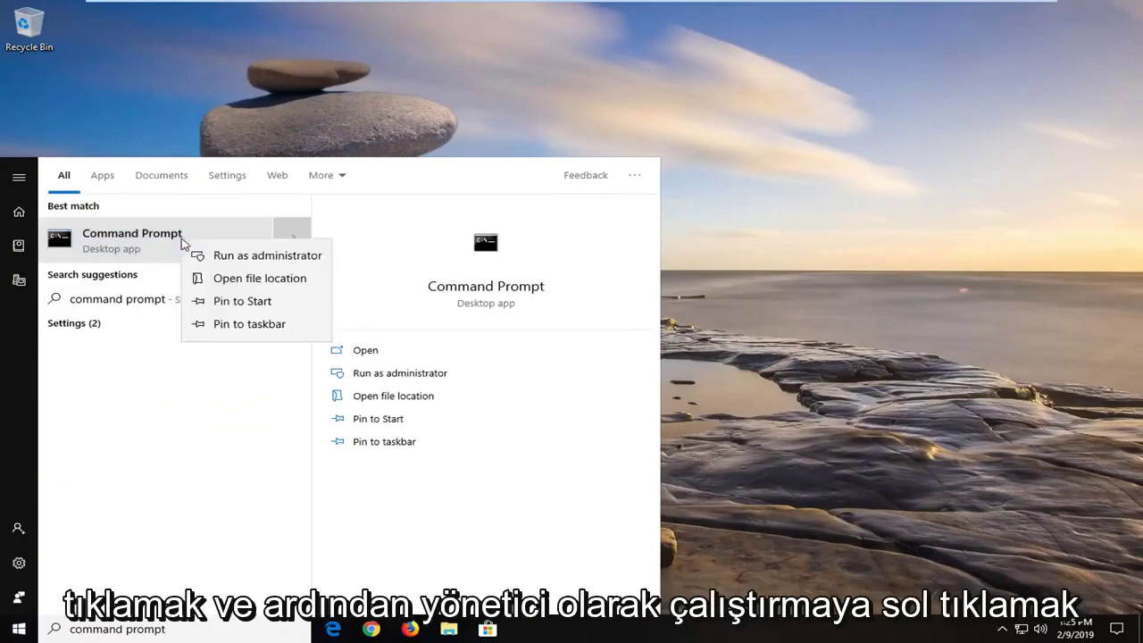
pyautogui.click(223, 257)
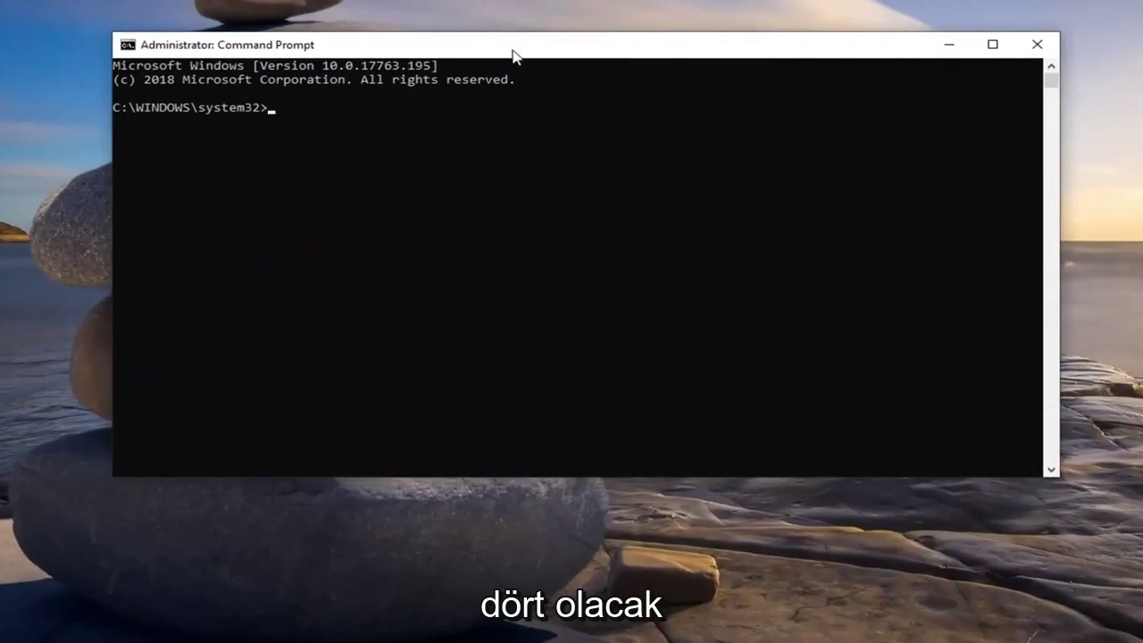
pyautogui.moveTo(513, 55); pyautogui.dragTo(540, 59)
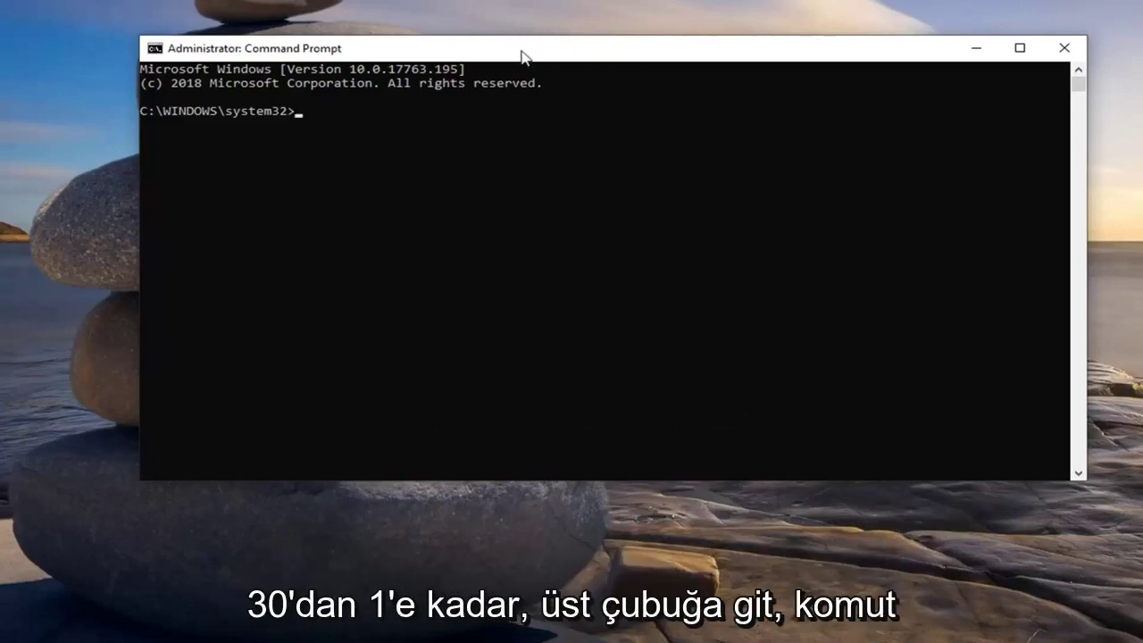
# Paste and run the system32 msiexec /unregister and /regserver commands
pyautogui.rightClick(607, 52)
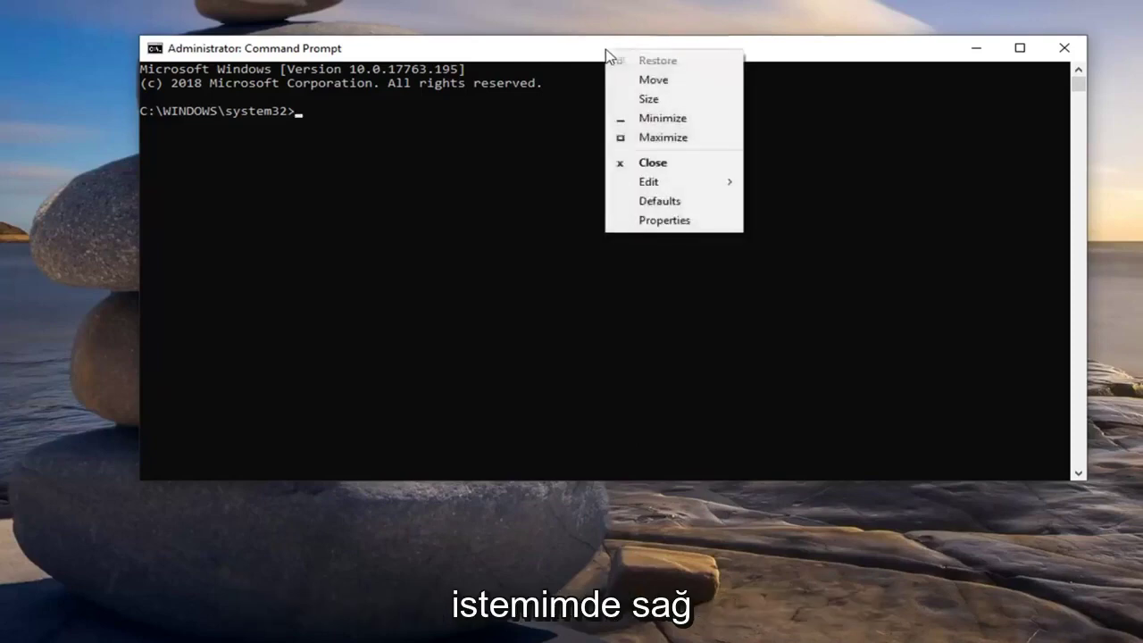
pyautogui.click(636, 169)
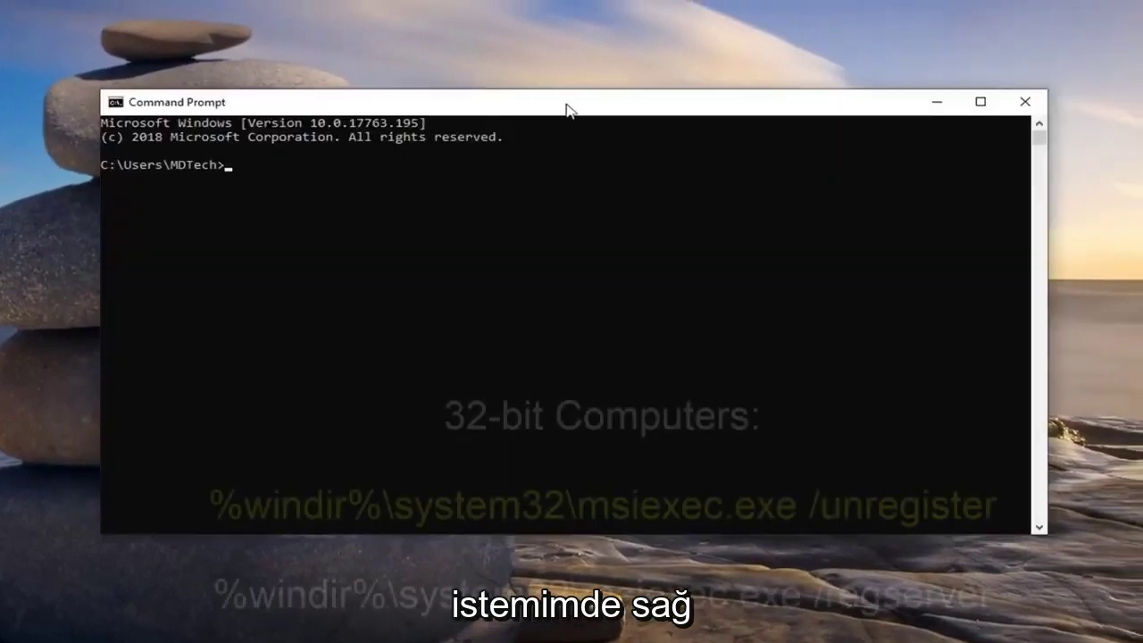
pyautogui.rightClick(599, 105)
pyautogui.click(639, 240)
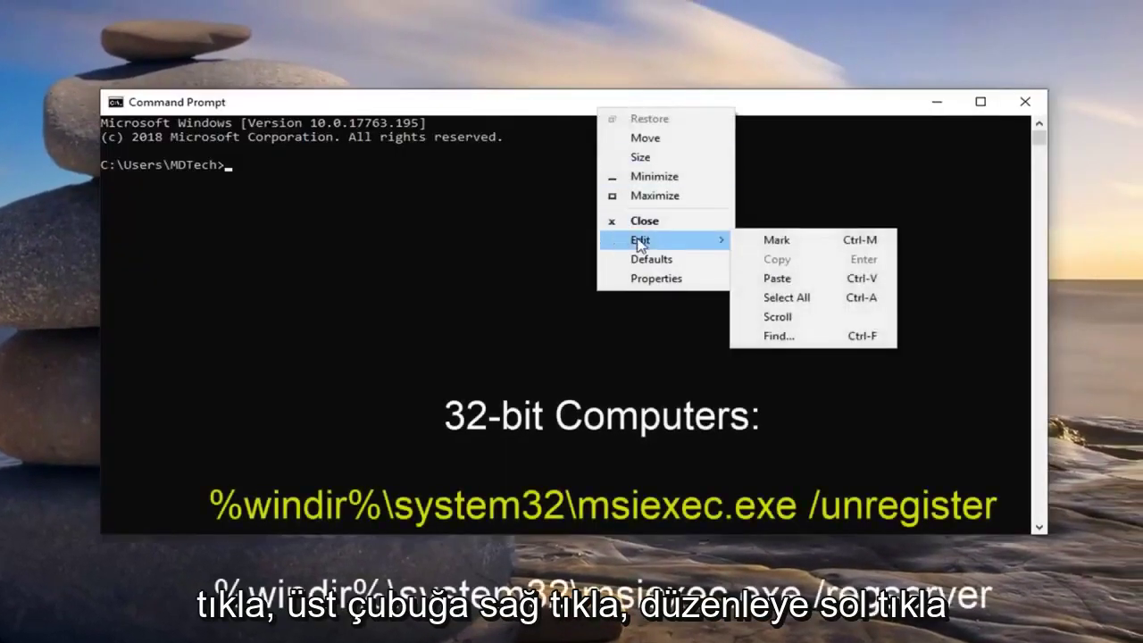
pyautogui.click(784, 280)
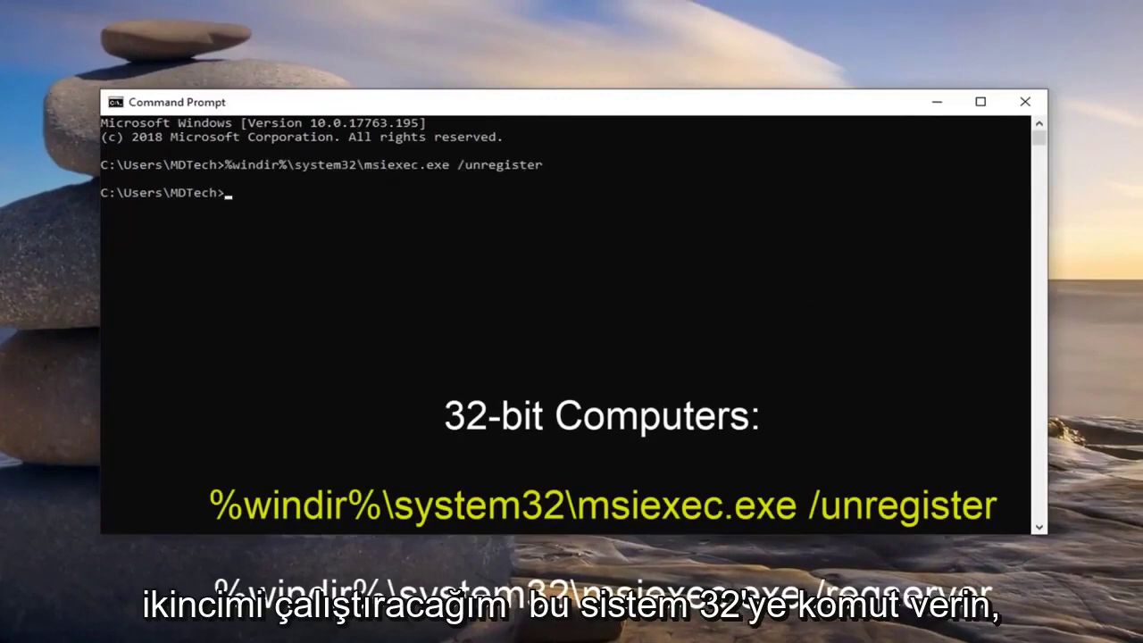
pyautogui.rightClick(557, 102)
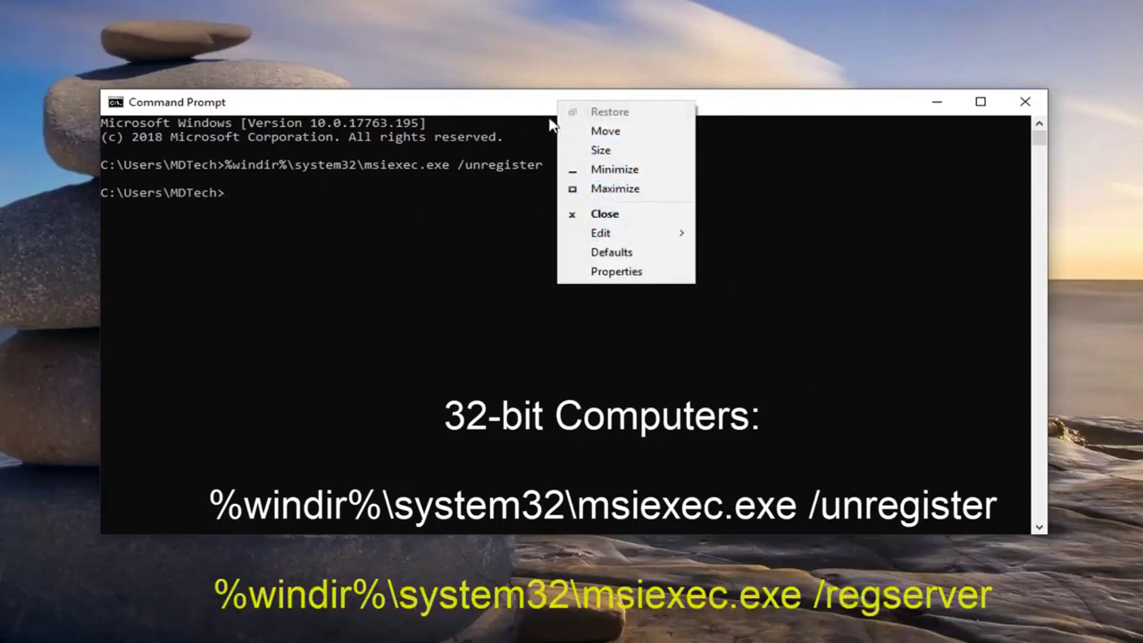
pyautogui.moveTo(616, 233)
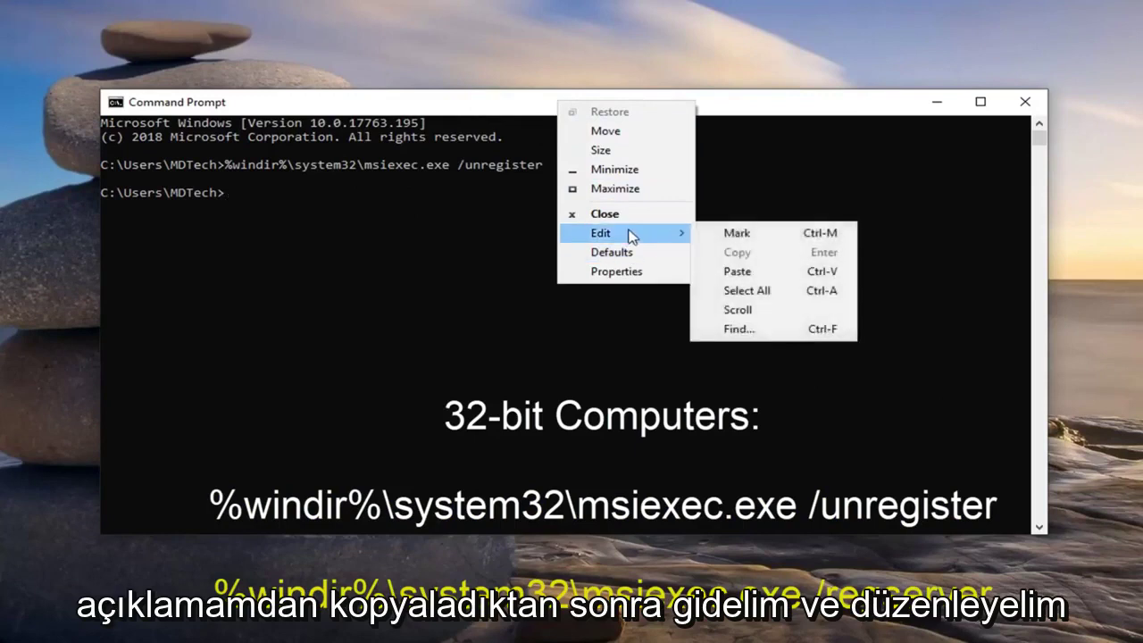
pyautogui.click(738, 271)
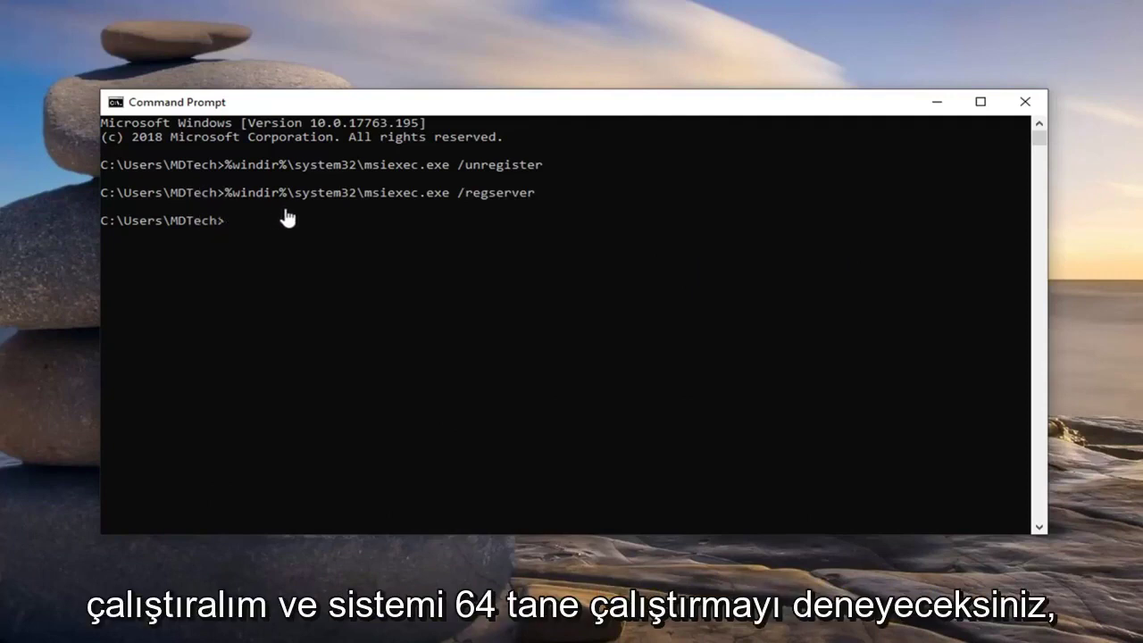
# Paste and run the syswow64 msiexec /unregister command, which reports path not found
pyautogui.rightClick(518, 107)
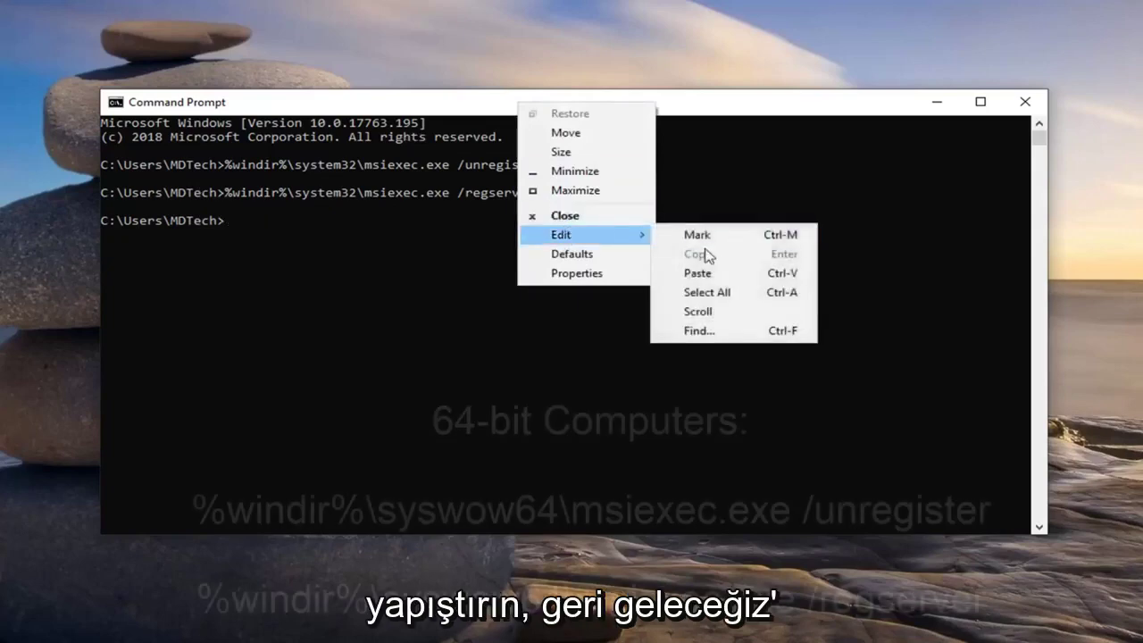
pyautogui.click(696, 274)
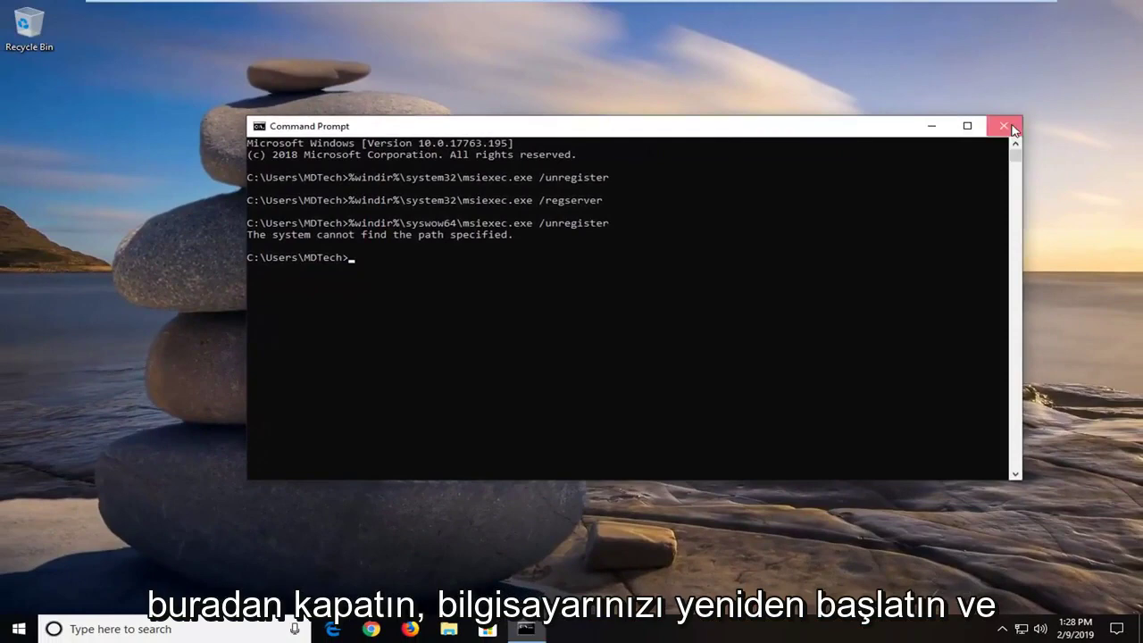
# Close the Command Prompt window to return to the desktop
pyautogui.click(1006, 128)
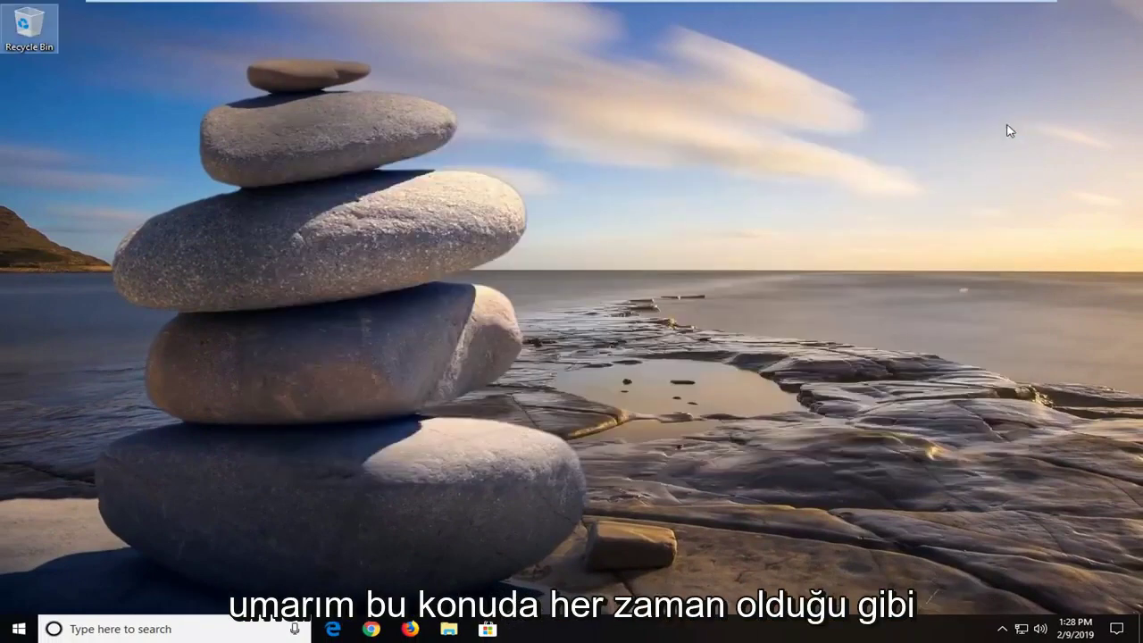